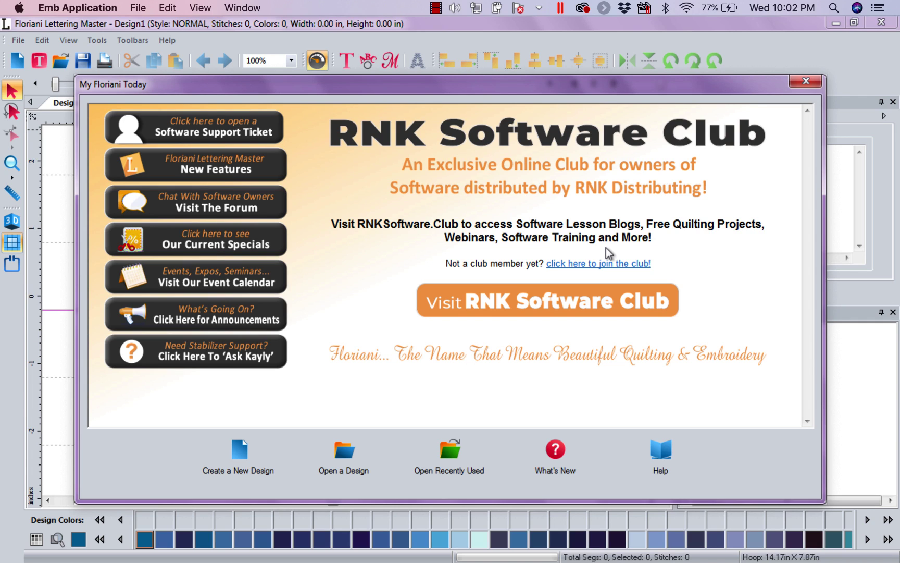
Close the startup window and create a new font in the Font Creator
click(808, 83)
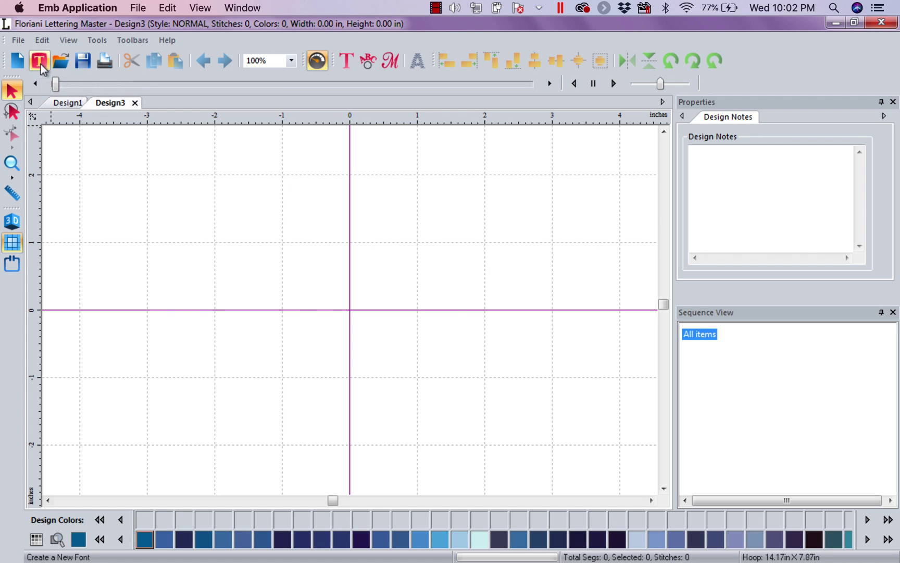
click(41, 64)
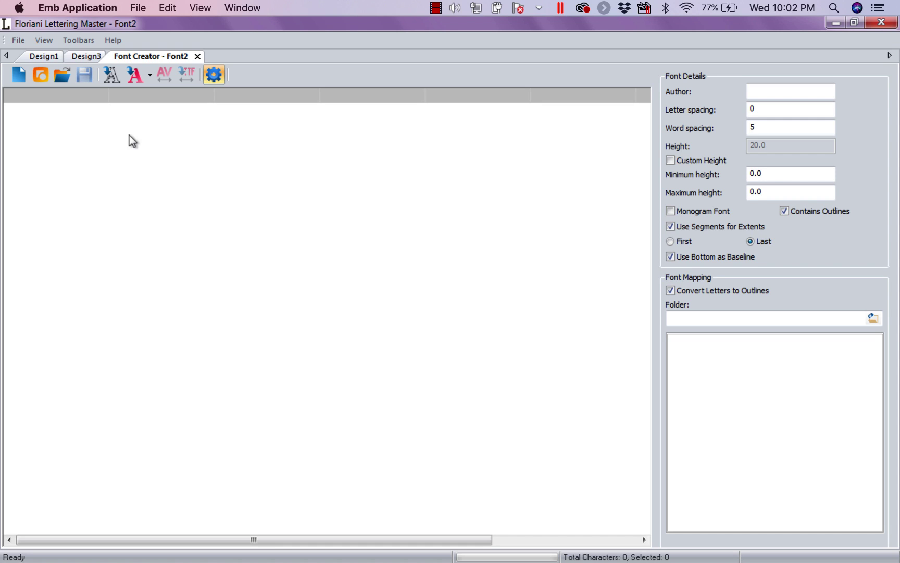
Start the Character Generation Wizard for TrueType fonts and choose Magnolia-Script as the source font
click(114, 81)
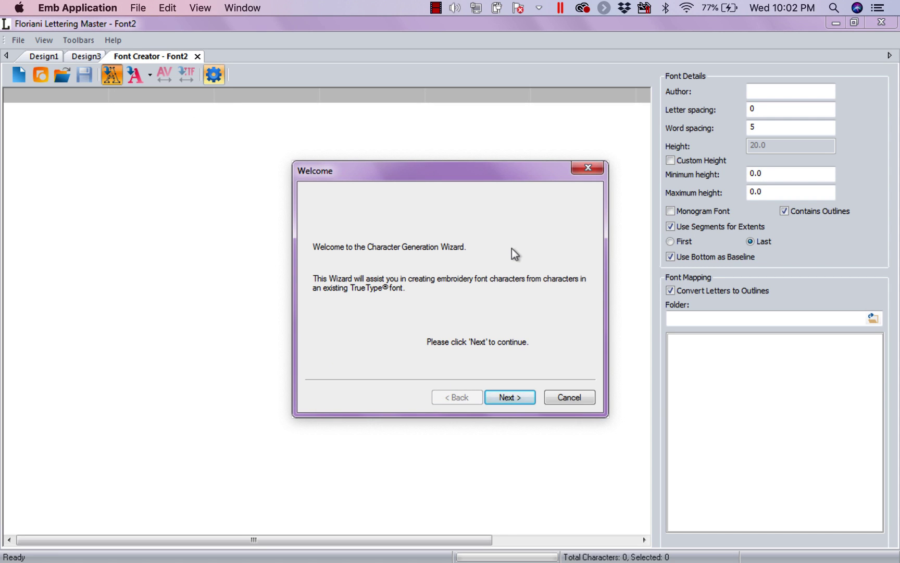
click(524, 398)
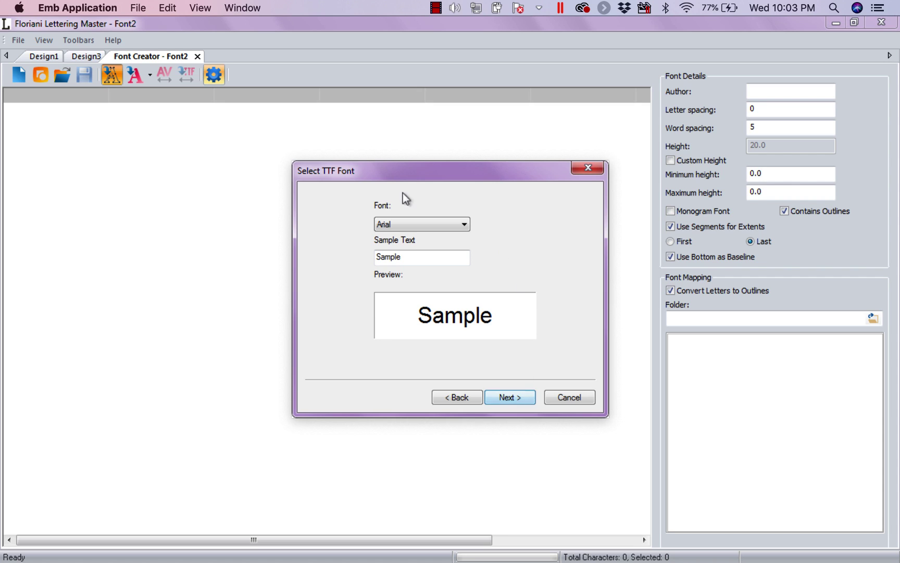
click(465, 224)
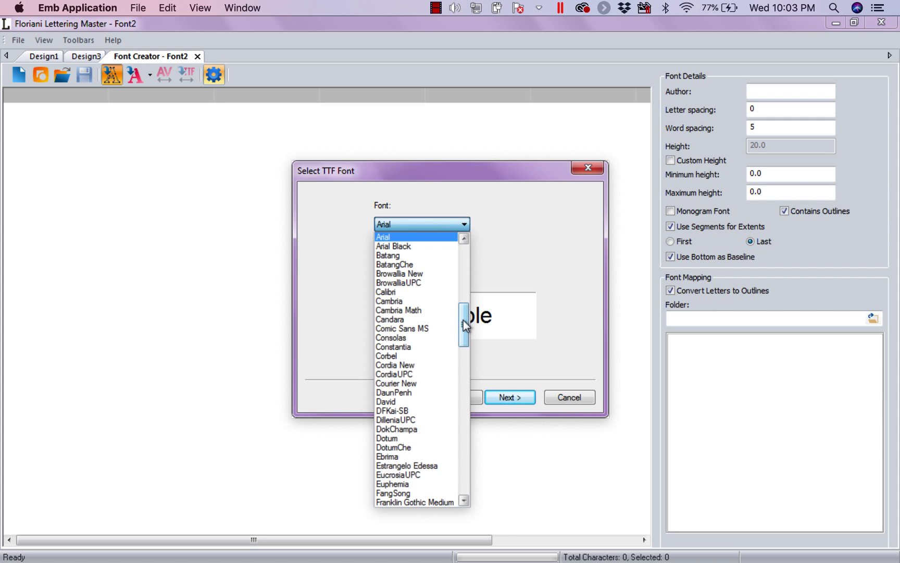
drag(463, 320, 468, 404)
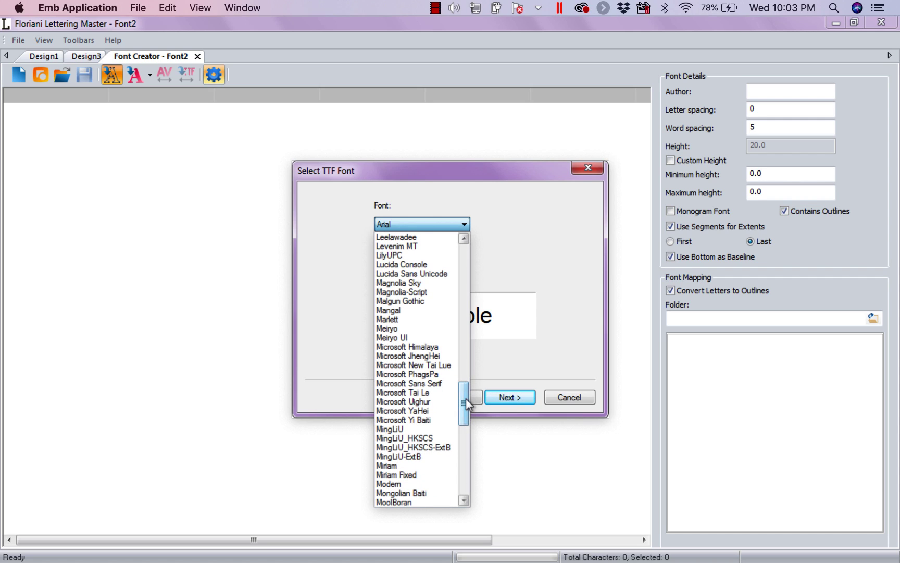
click(413, 292)
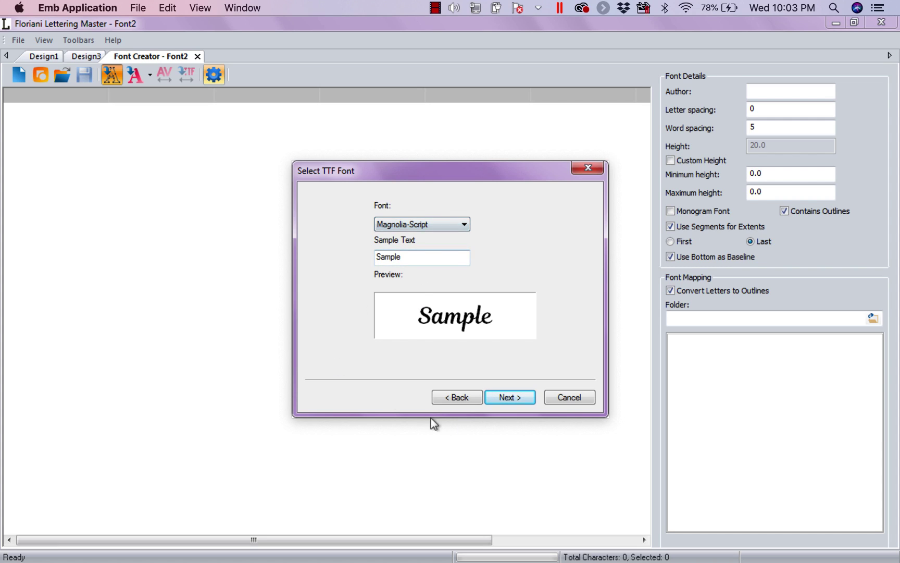
click(518, 401)
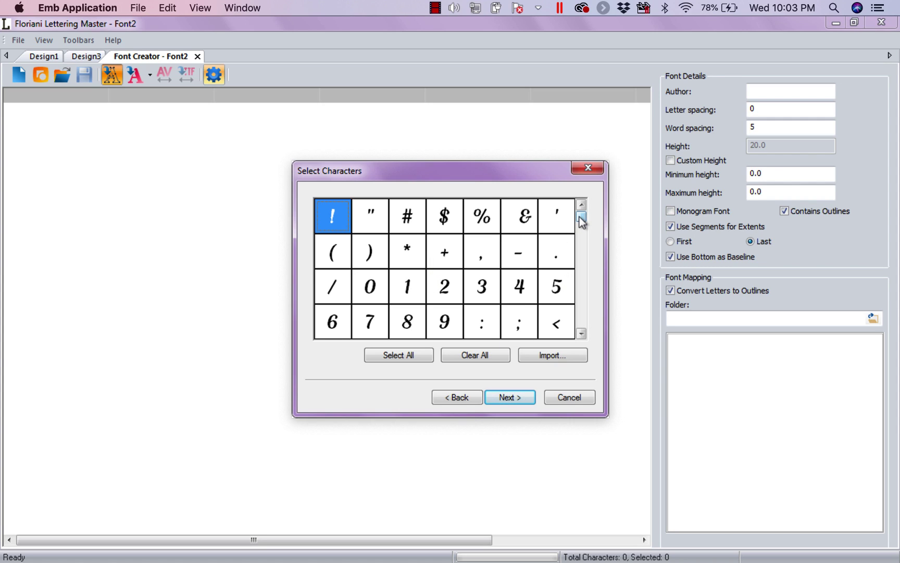
Select the range of characters from the exclamation mark through lowercase z for conversion
drag(581, 221, 582, 240)
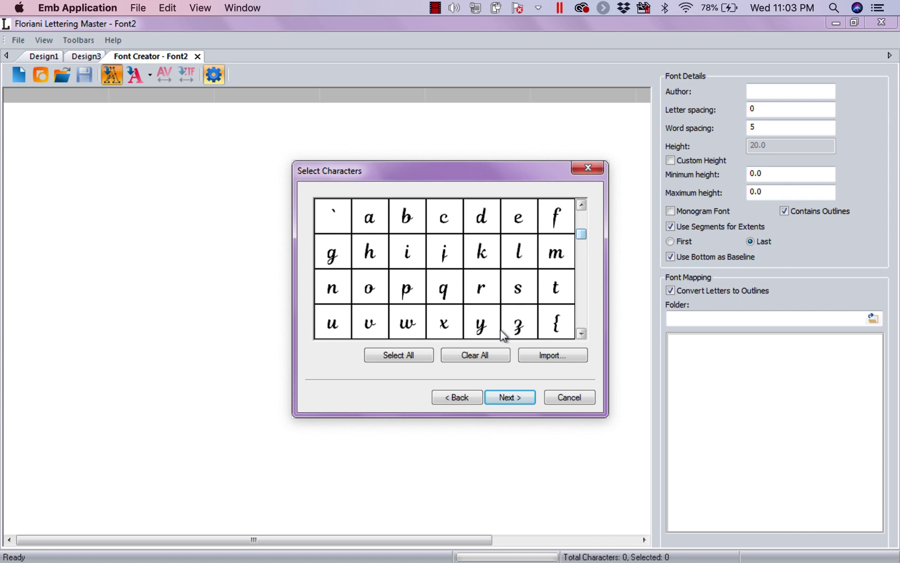
shift+click(520, 327)
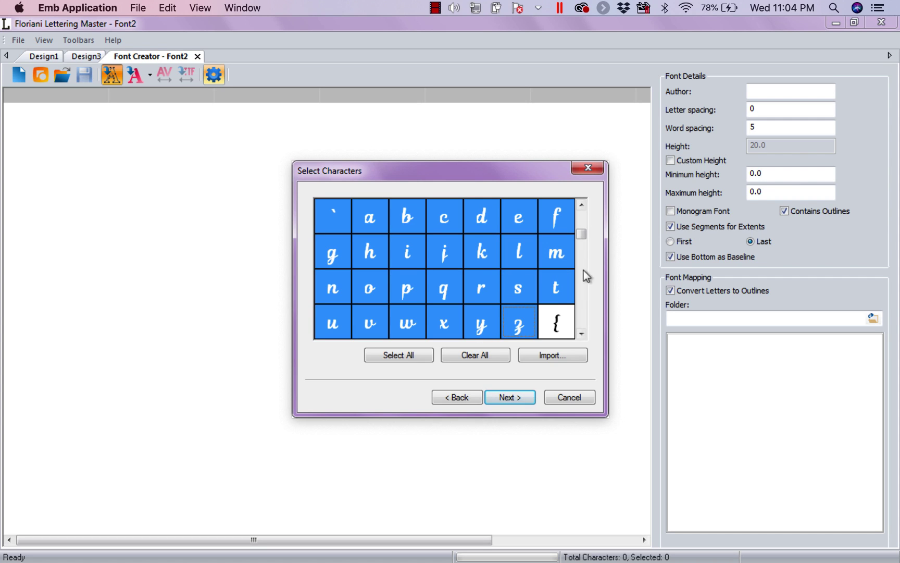
drag(582, 239, 593, 288)
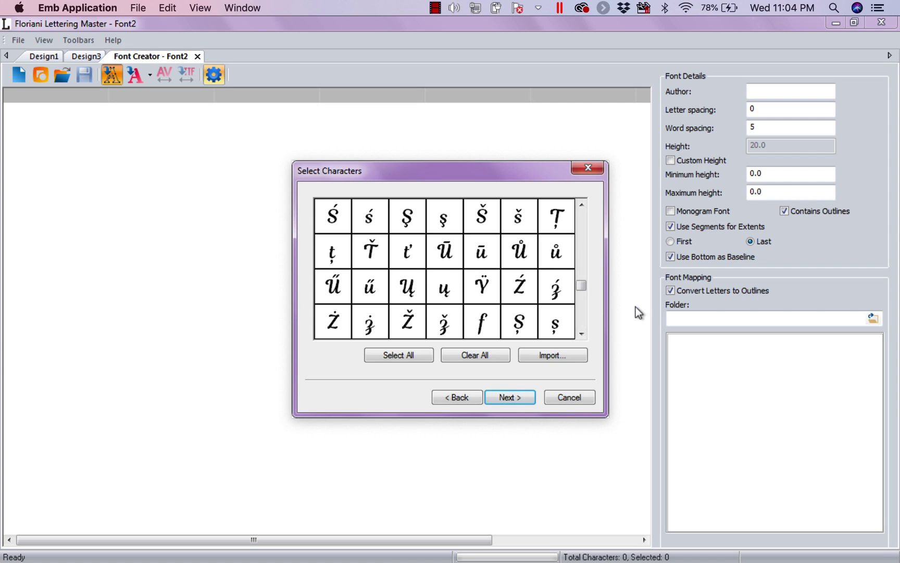
Exclude the characters %, *, /, <, >, semicolon and colon from the selection
drag(582, 286, 581, 214)
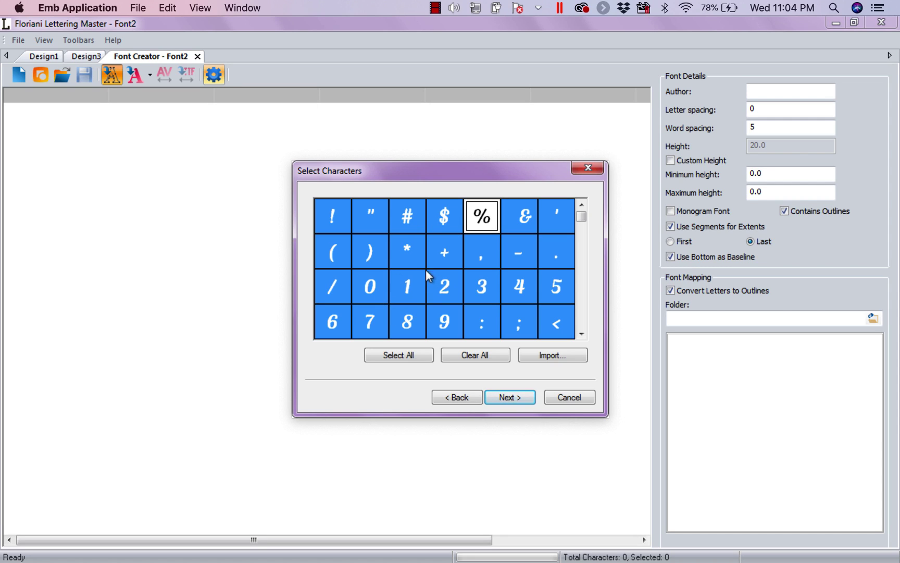
click(414, 258)
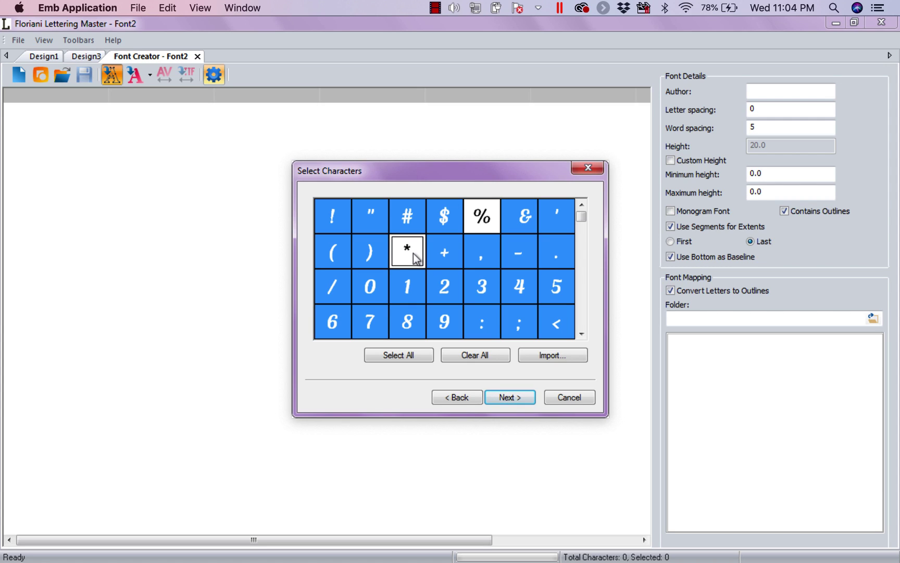
click(340, 293)
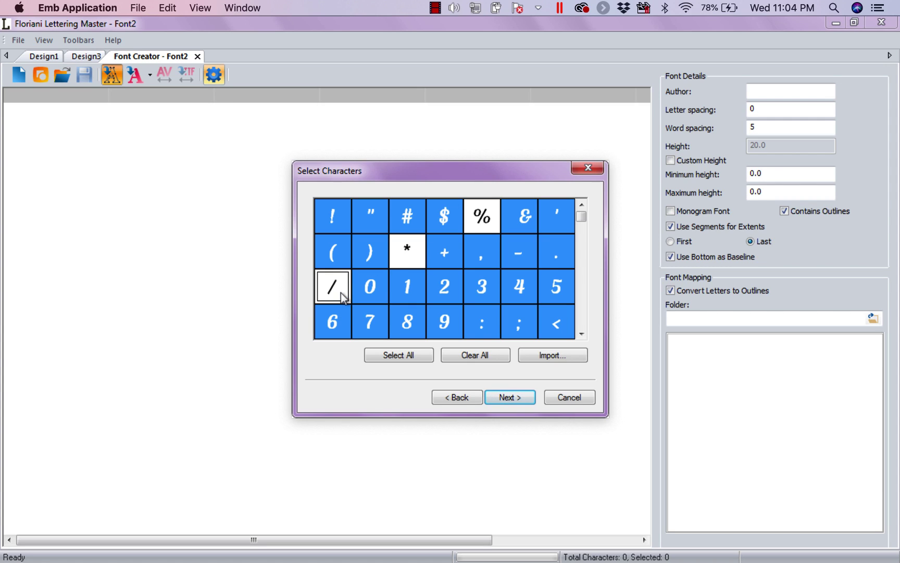
click(581, 333)
click(582, 333)
click(554, 255)
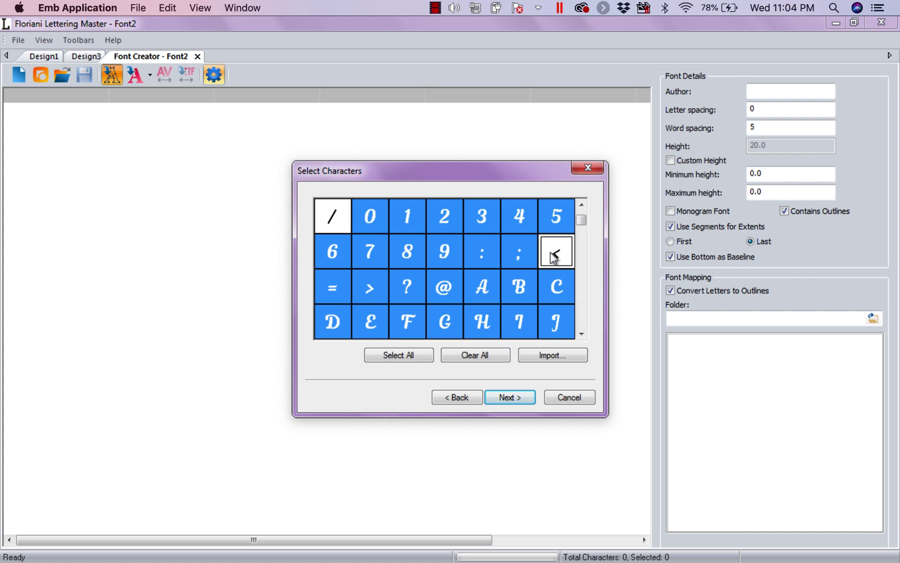
click(371, 287)
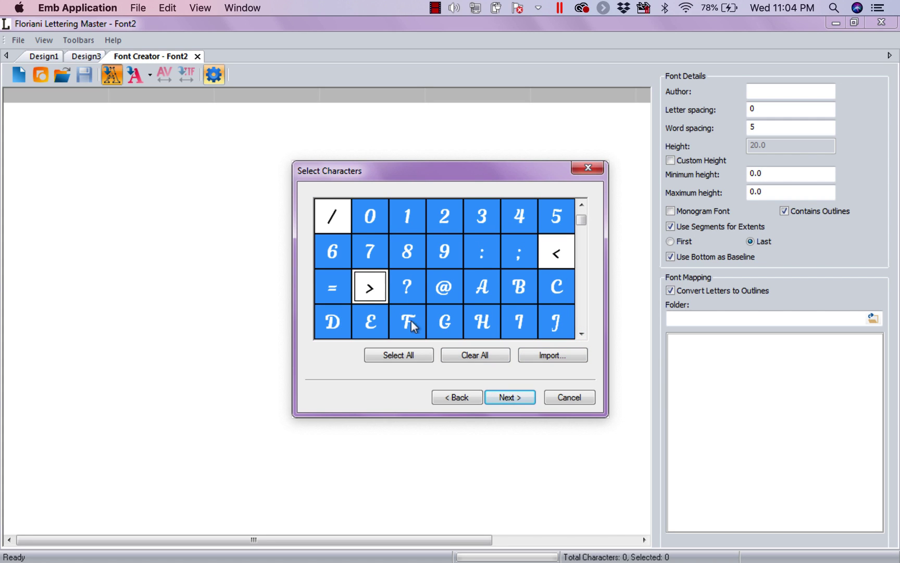
click(517, 259)
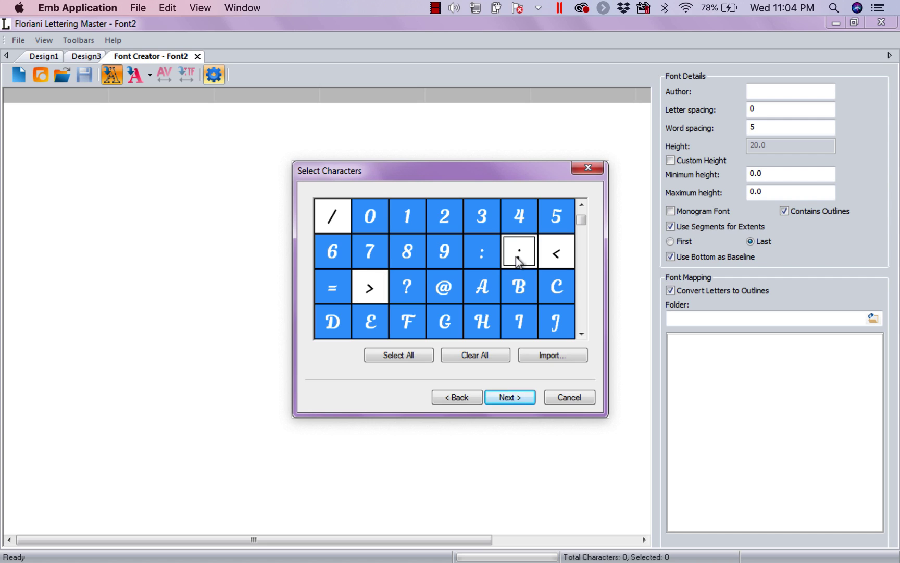
click(489, 254)
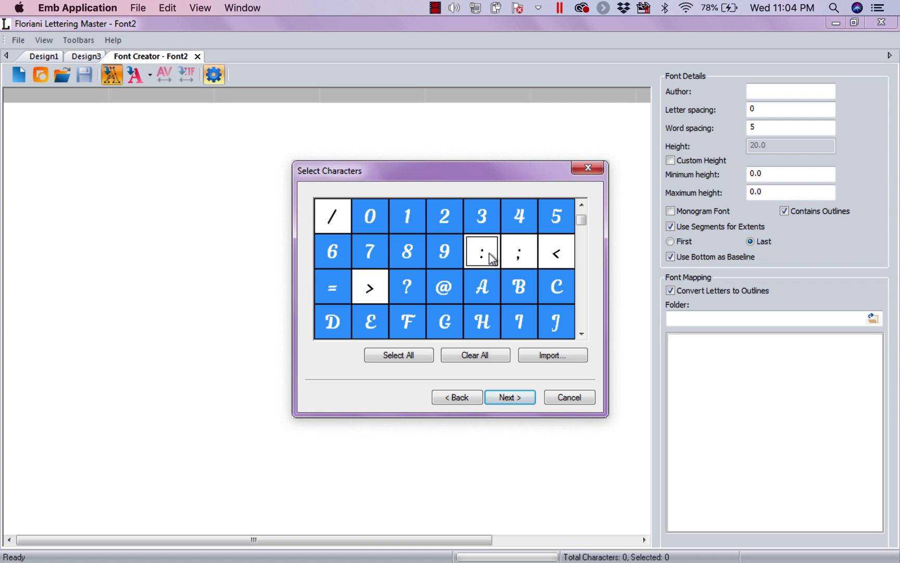
Exclude the caret (^) character from the selection as well
click(581, 333)
click(582, 333)
click(581, 334)
click(581, 334)
click(582, 334)
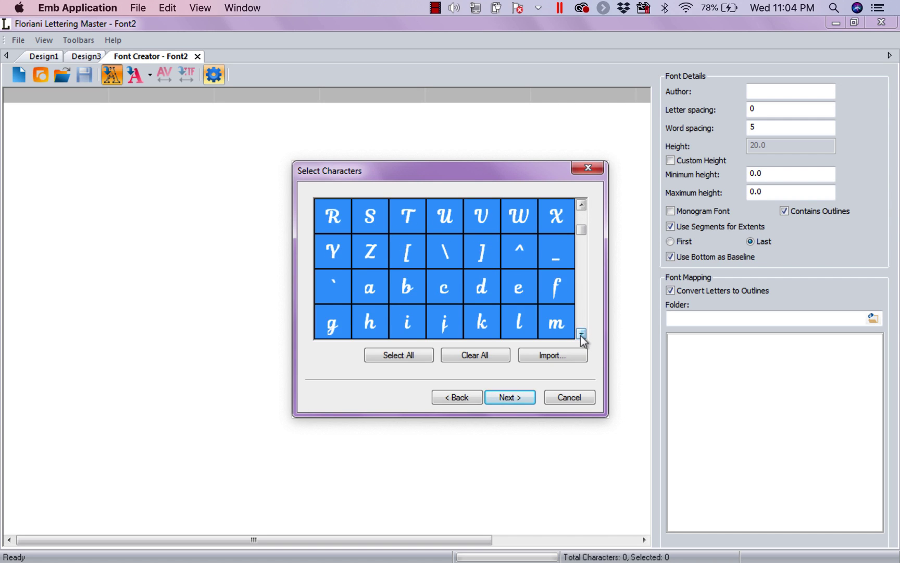
click(519, 255)
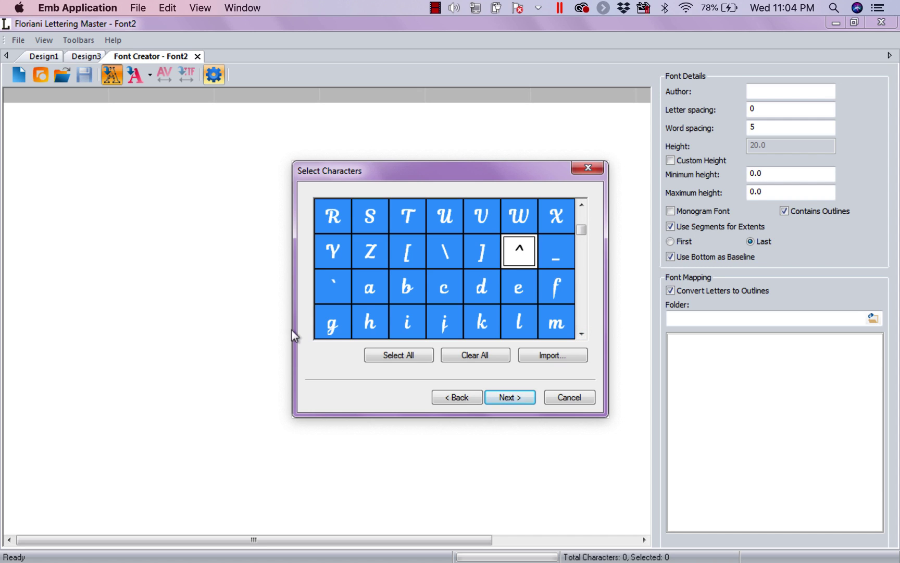
Generate the selected characters with embroidery segments, artwork and an extents box, finishing the wizard
click(582, 333)
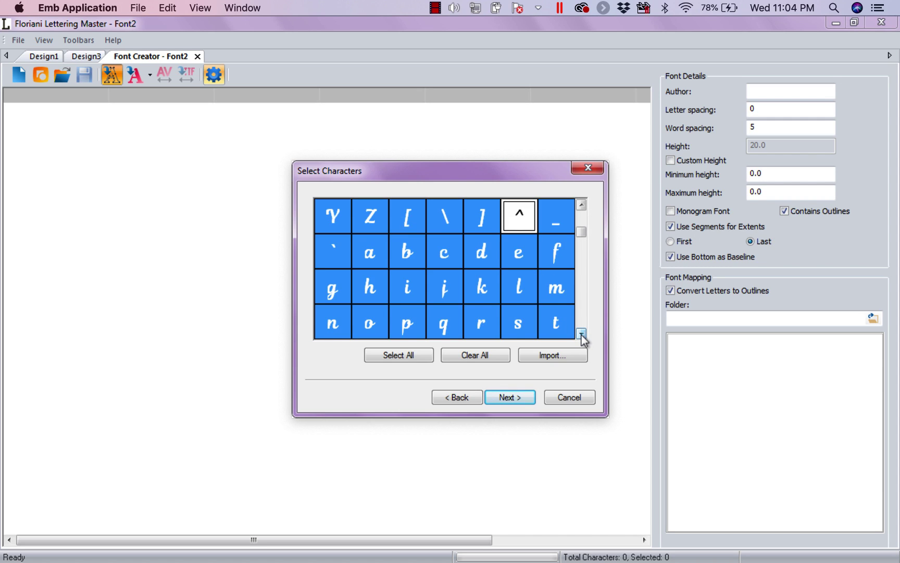
click(581, 334)
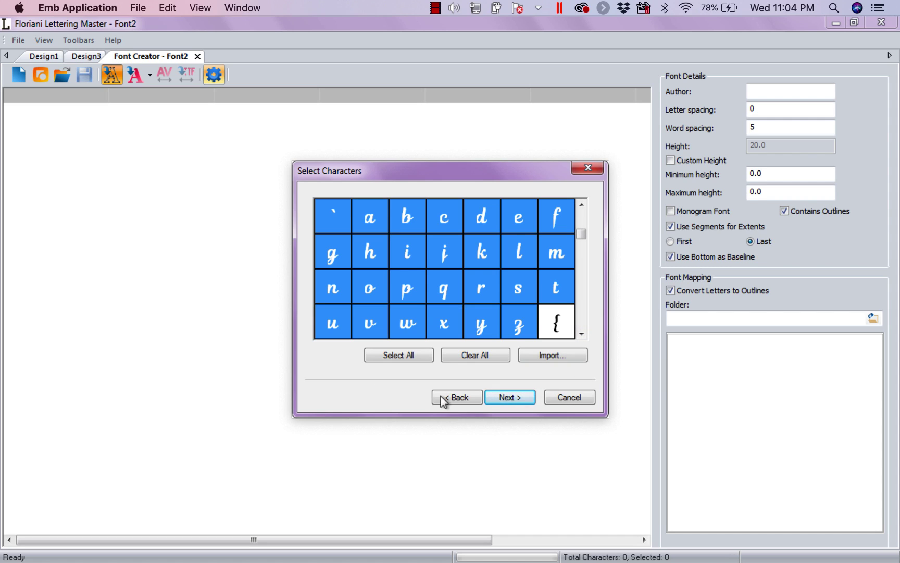
click(520, 397)
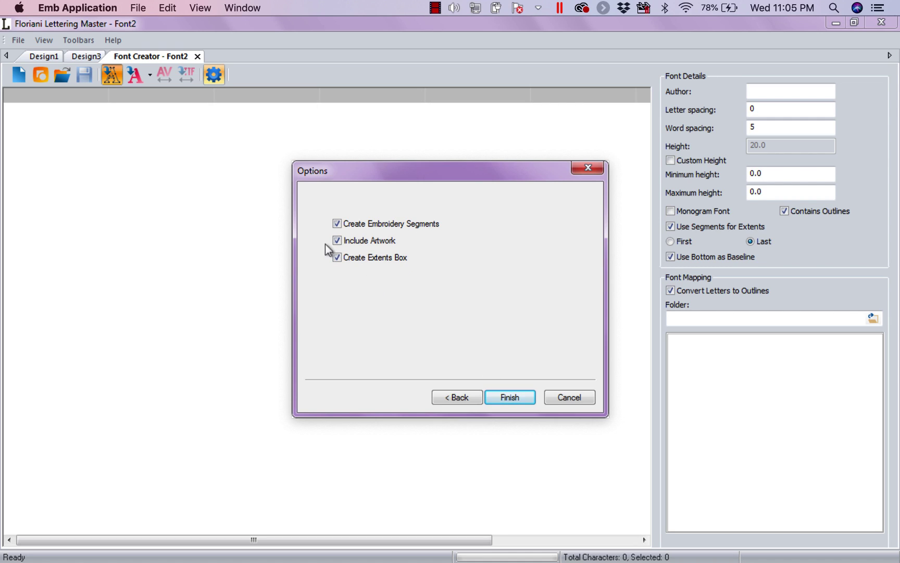
click(509, 398)
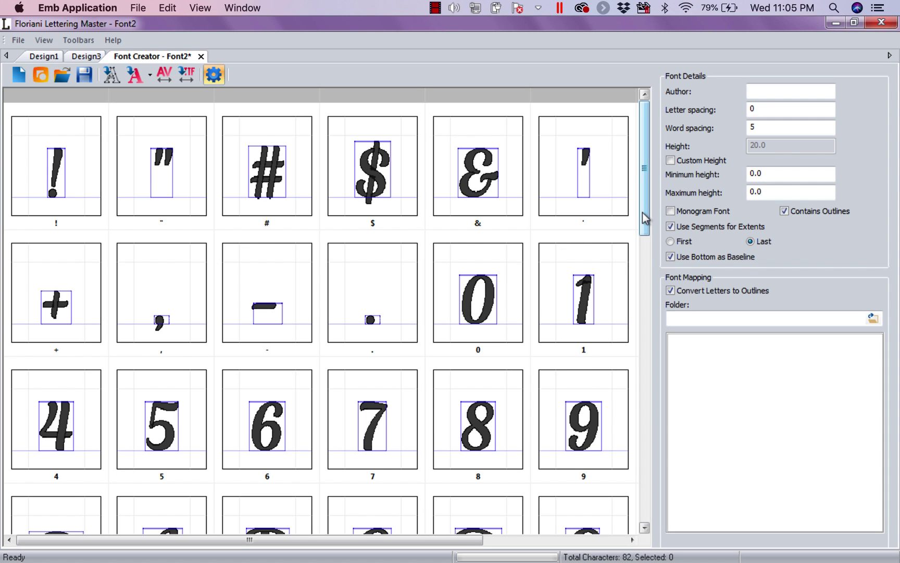
Delete the opening bracket, backslash and closing bracket characters from the generated font
scroll(646, 252, down, 2)
drag(649, 255, 647, 400)
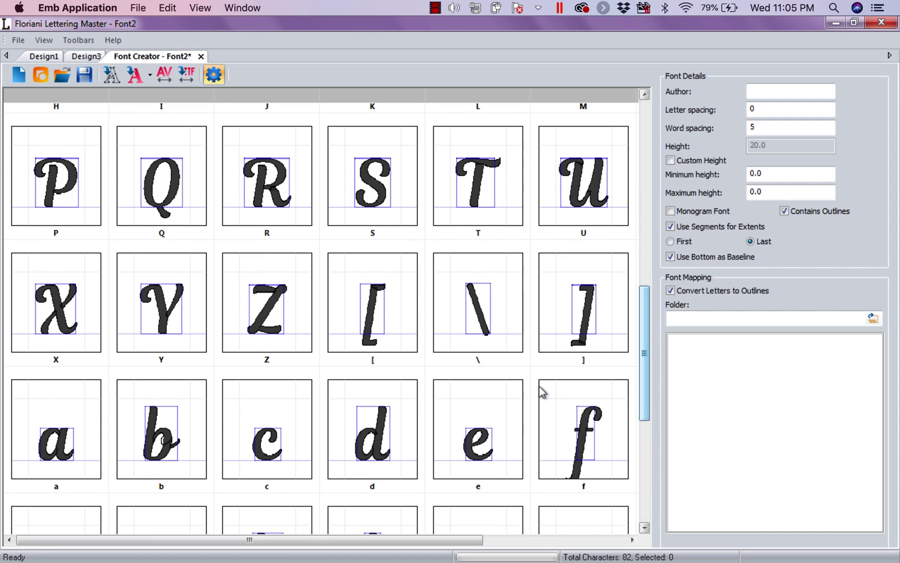
right_click(387, 330)
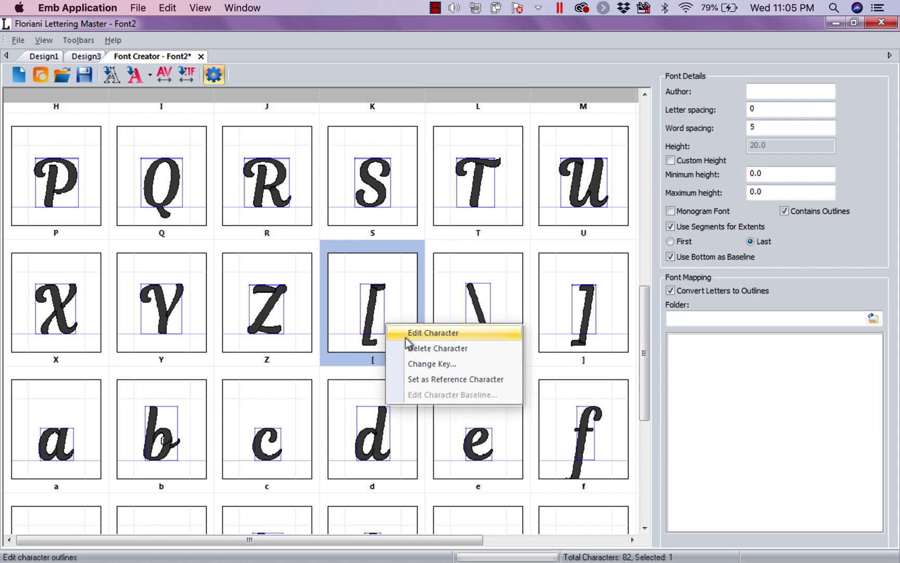
click(416, 348)
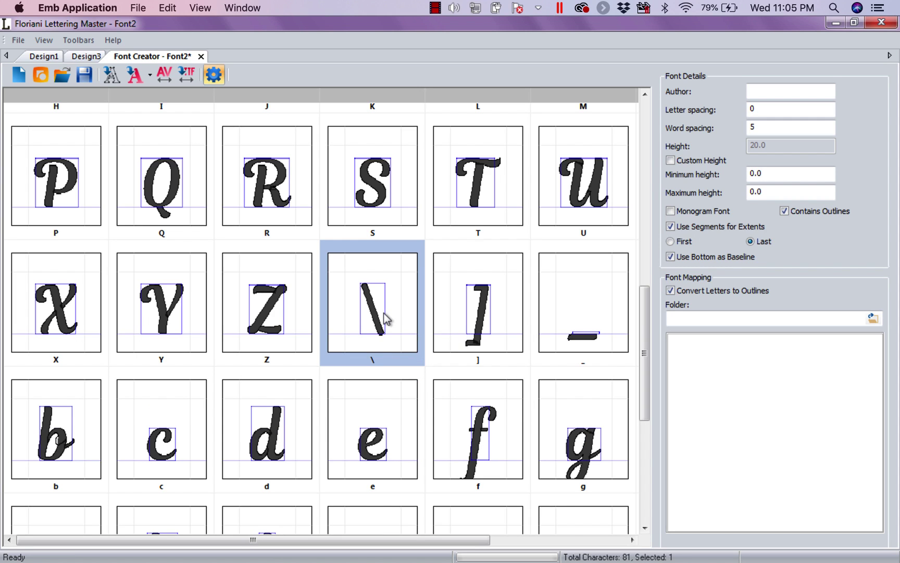
right_click(386, 318)
click(417, 337)
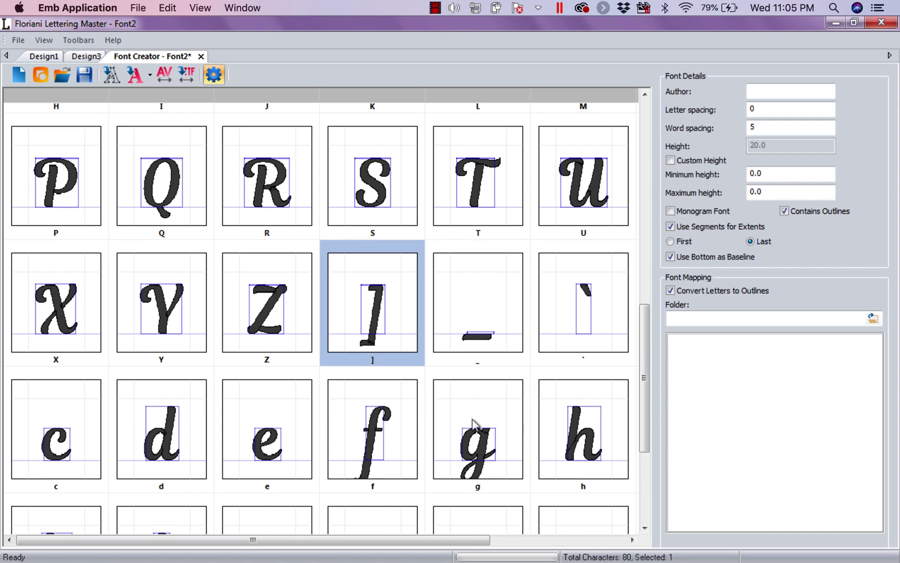
right_click(387, 313)
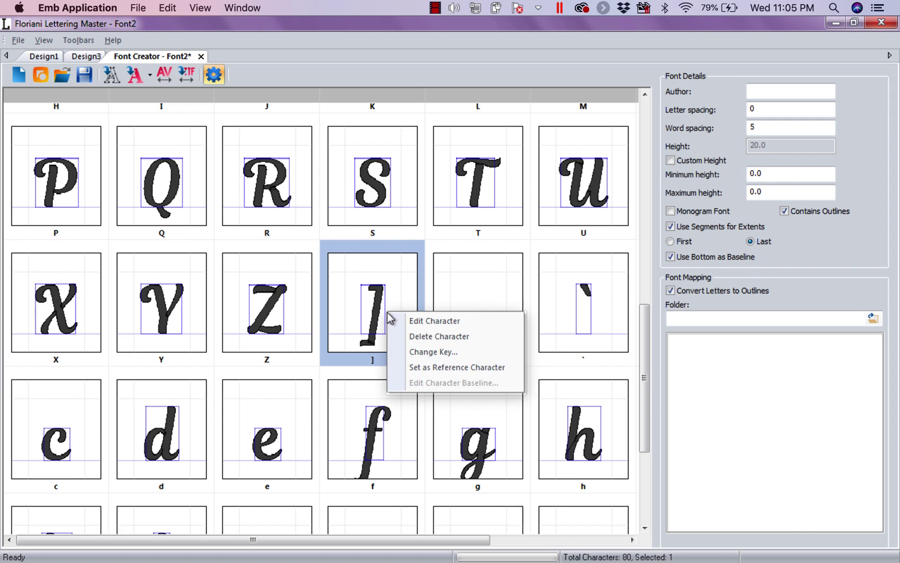
click(452, 337)
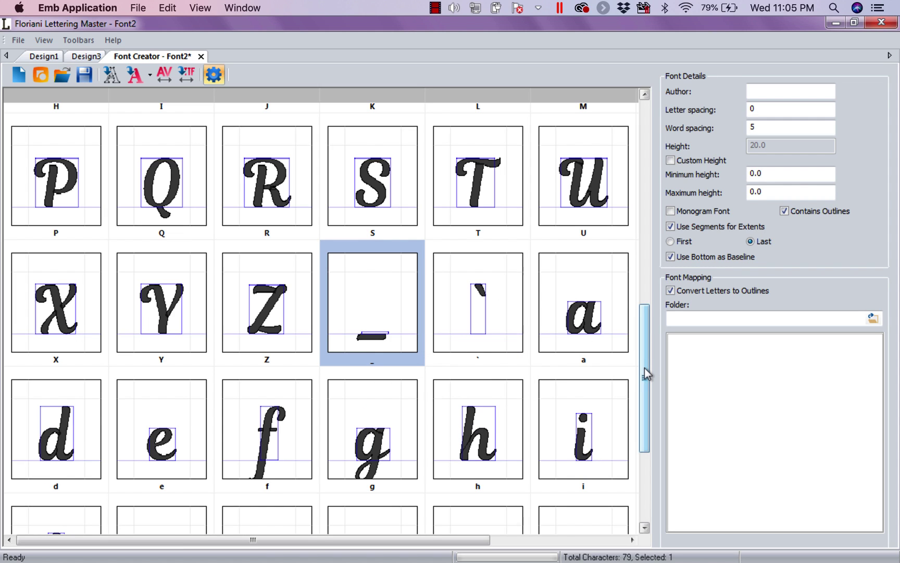
Enter the author's initials in the font details
drag(644, 368, 661, 146)
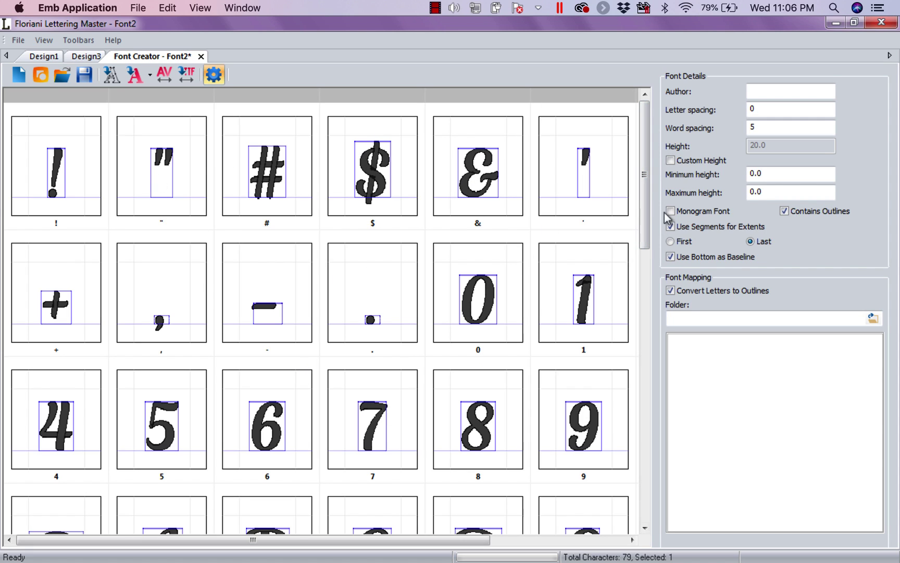
drag(644, 156, 635, 489)
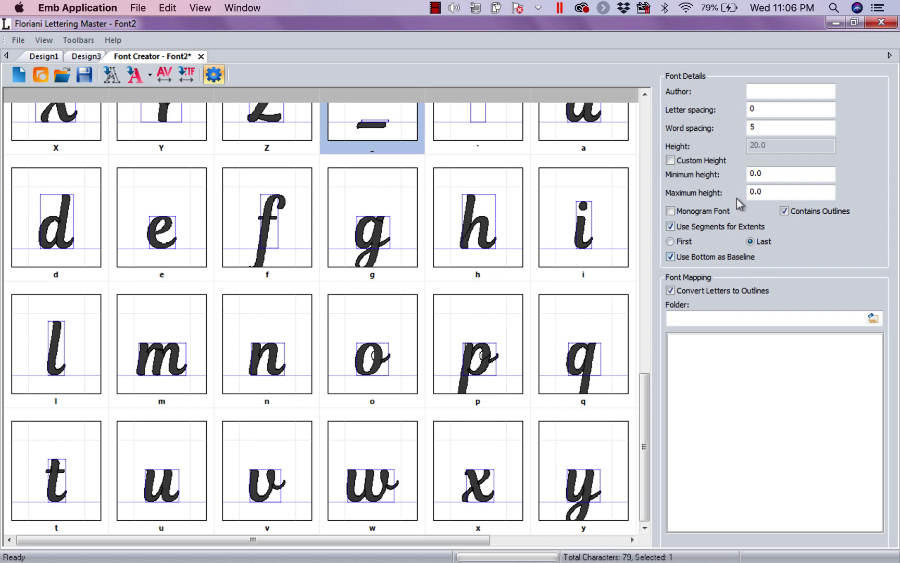
click(760, 93)
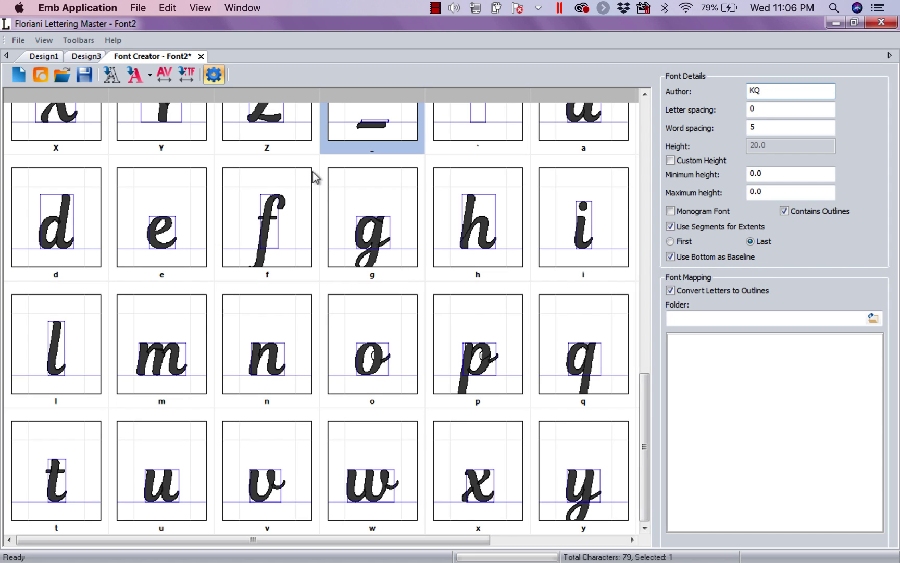
Save the generated font as "Magnolia script KQ" in the LetteringMaster Fonts folder
click(86, 81)
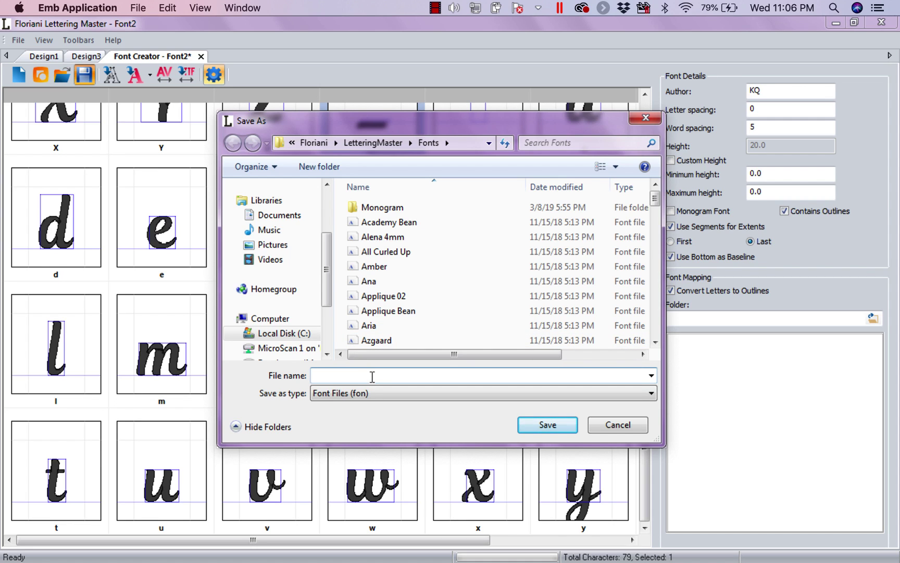
text(Mag)
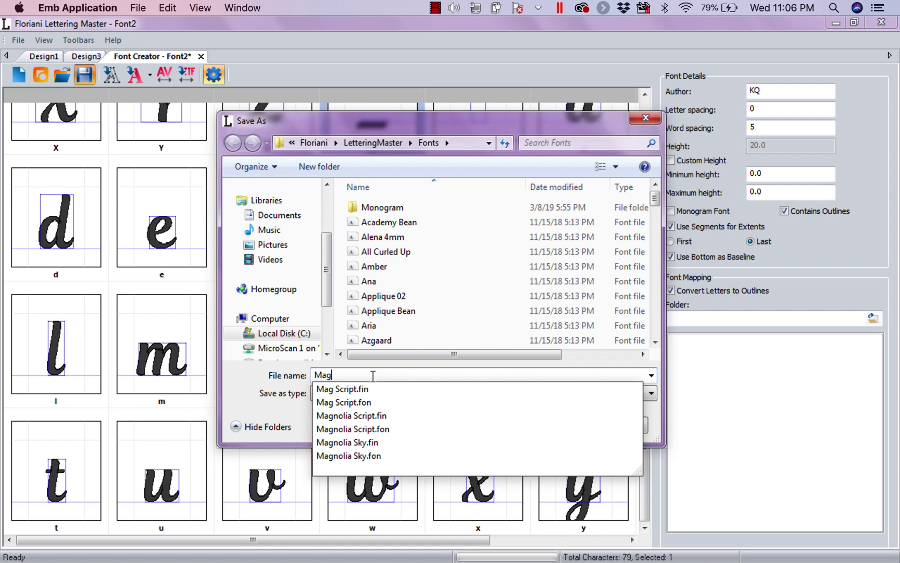
text(nolia script)
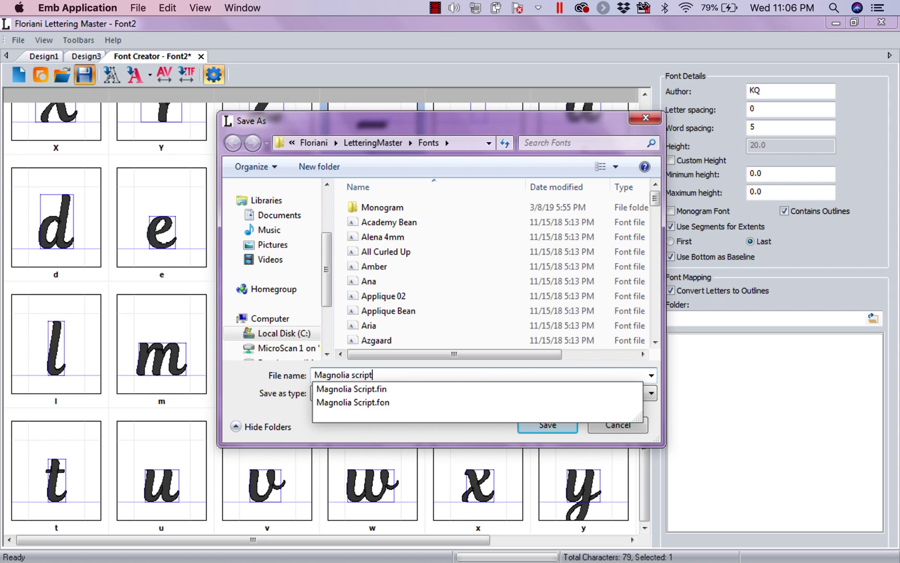
click(373, 375)
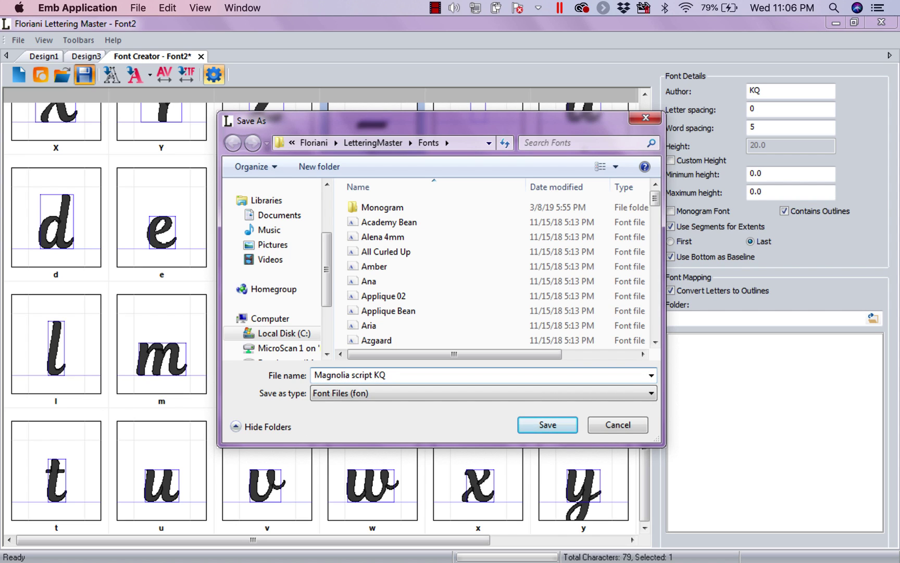
click(551, 423)
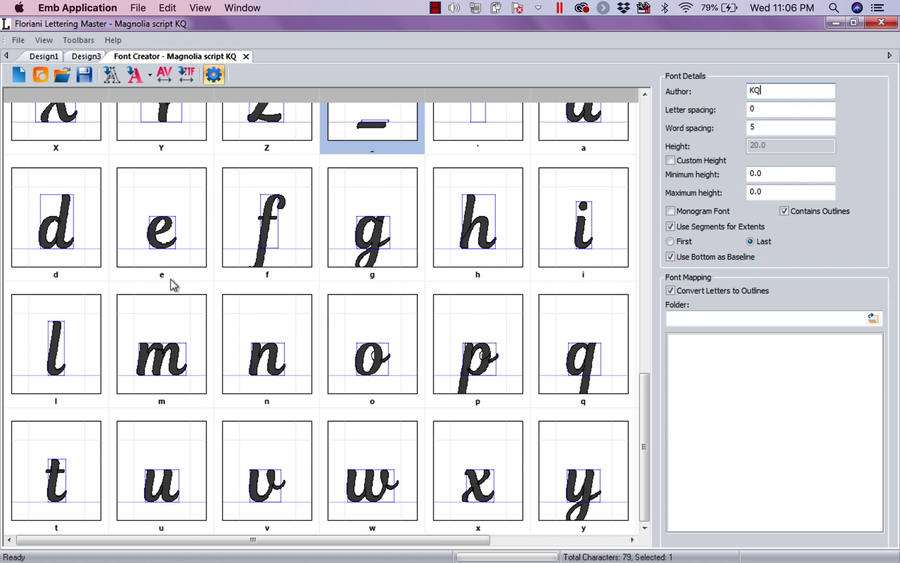
Create a new design and start a text object with the wording "Floriani"
click(19, 75)
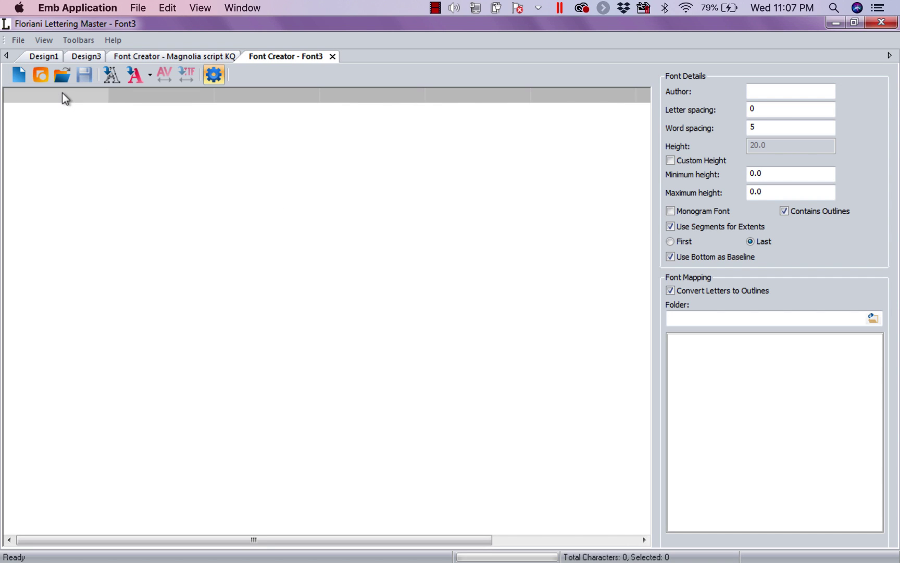
click(42, 77)
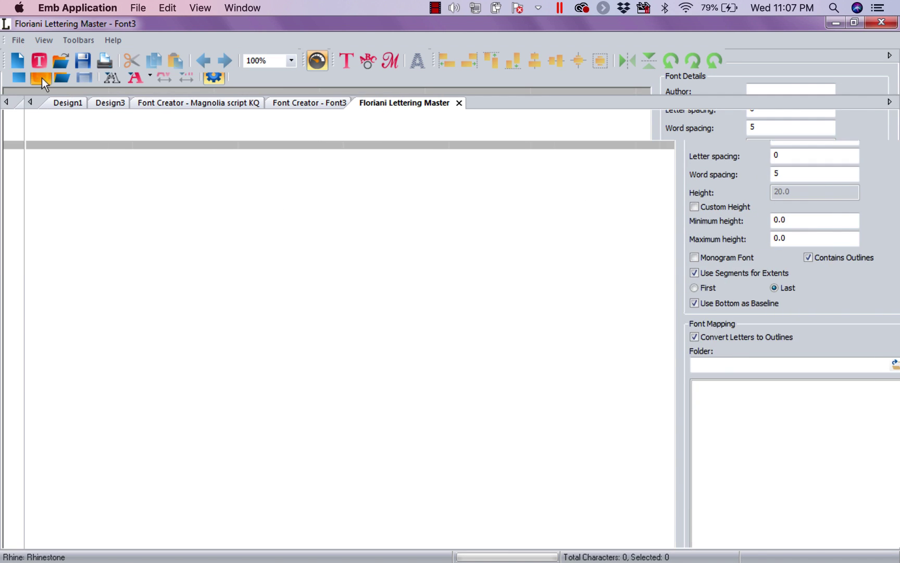
click(350, 60)
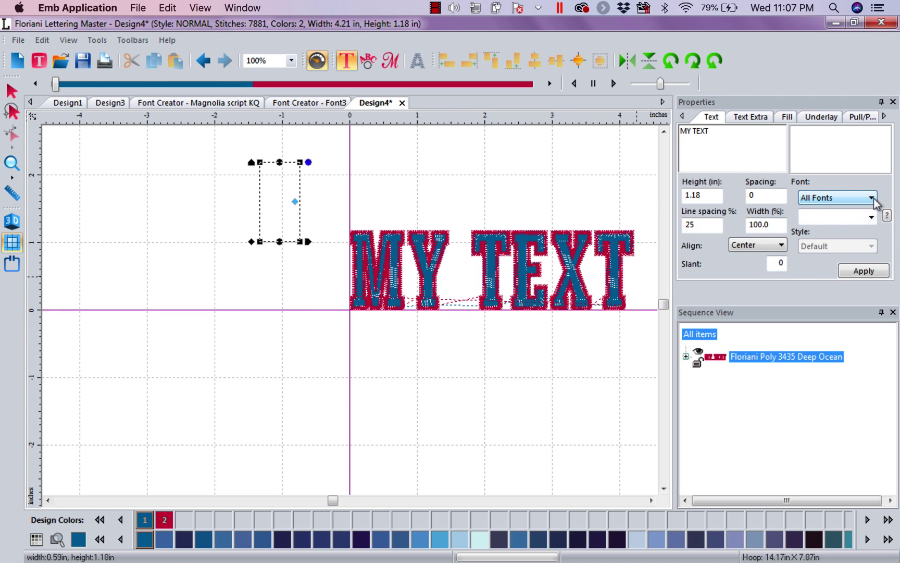
drag(724, 139, 599, 152)
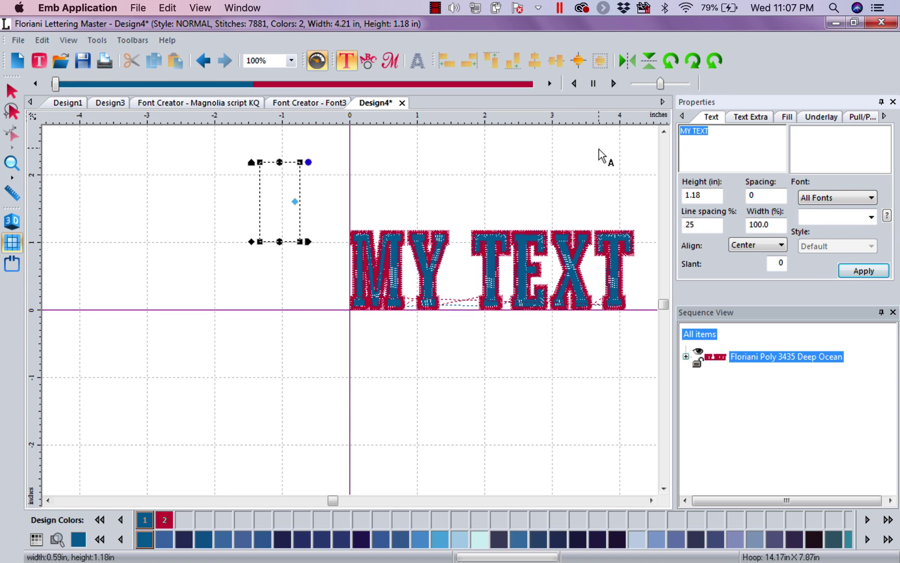
text(Floriani)
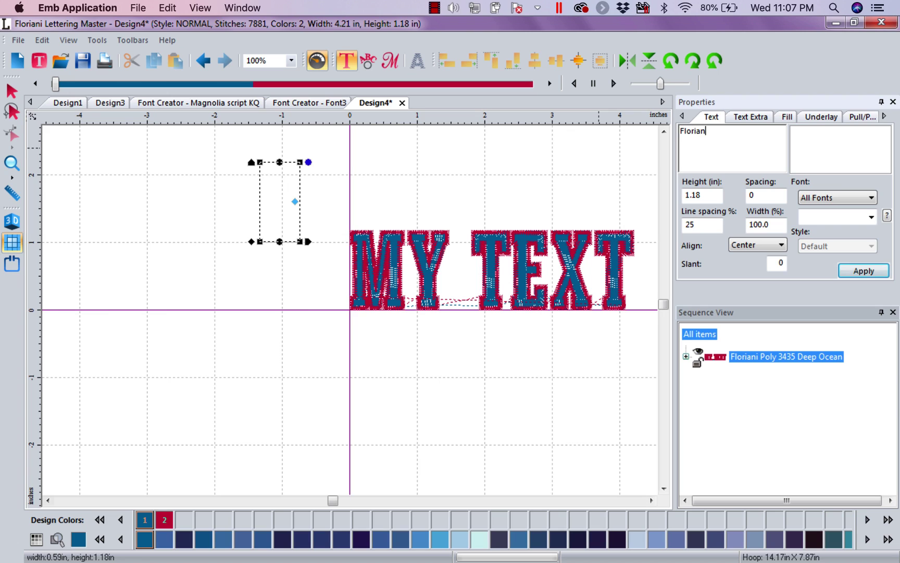
Choose the newly saved Magnolia script font for the text and apply it to the design
click(872, 200)
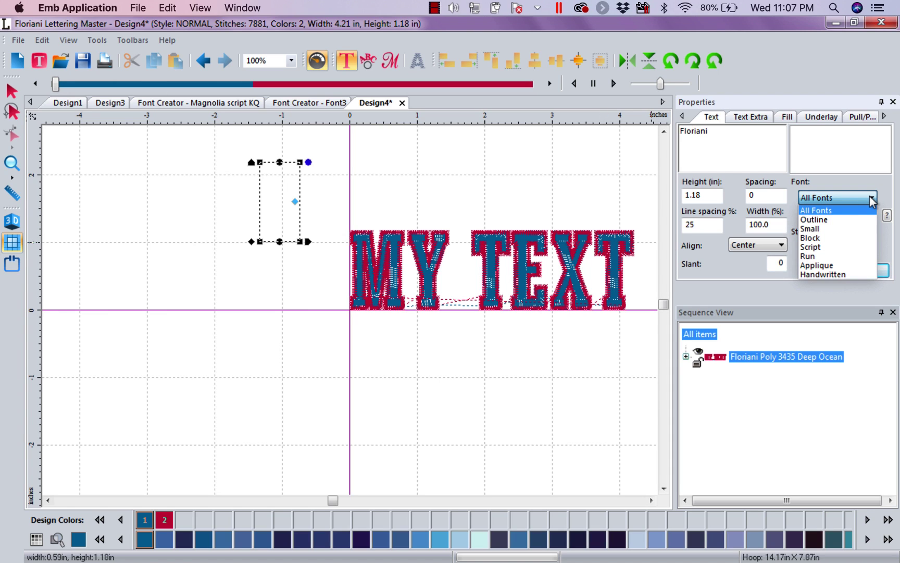
click(871, 200)
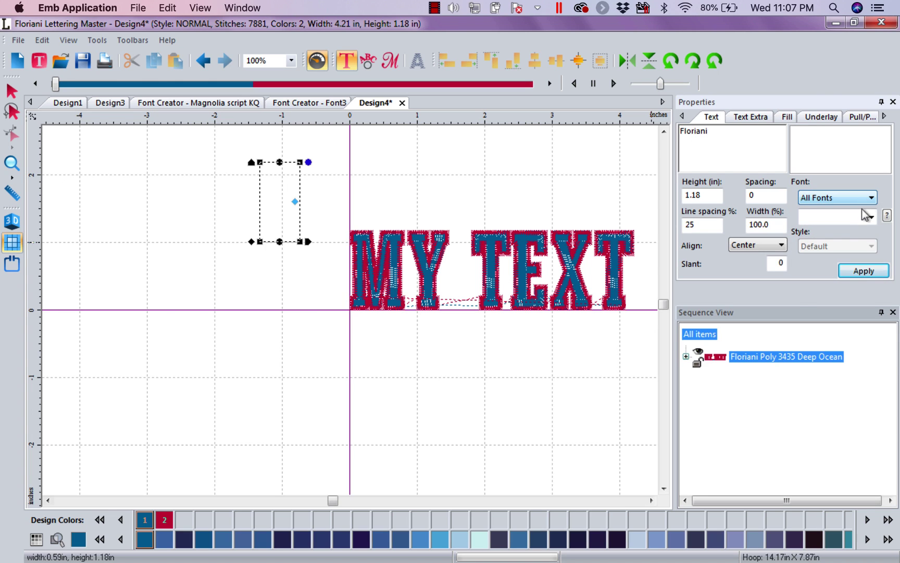
click(871, 216)
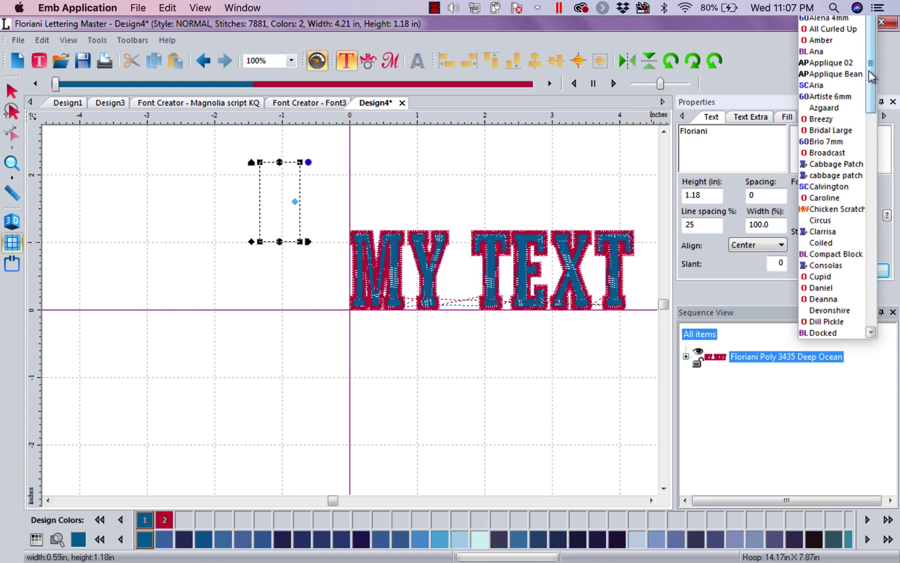
drag(873, 77, 885, 198)
mouse_move(860, 210)
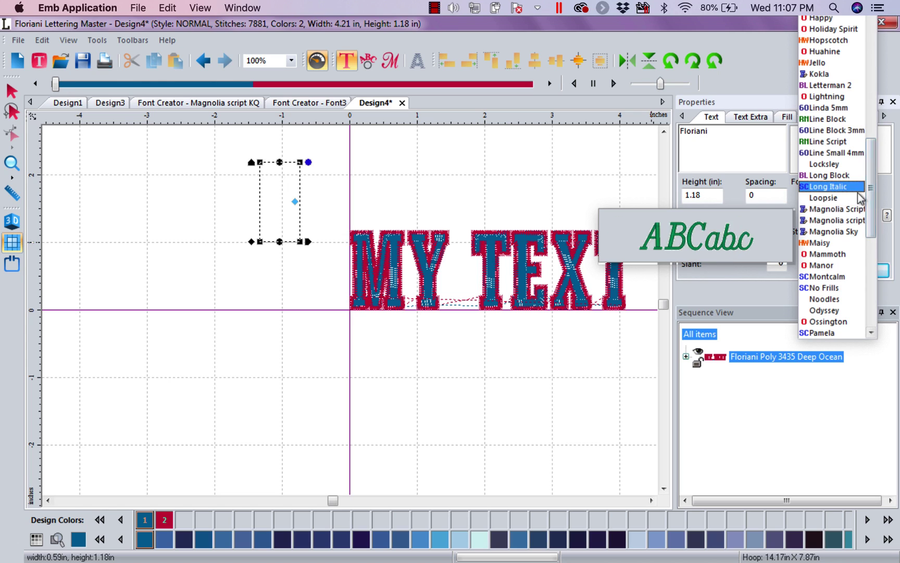
click(857, 220)
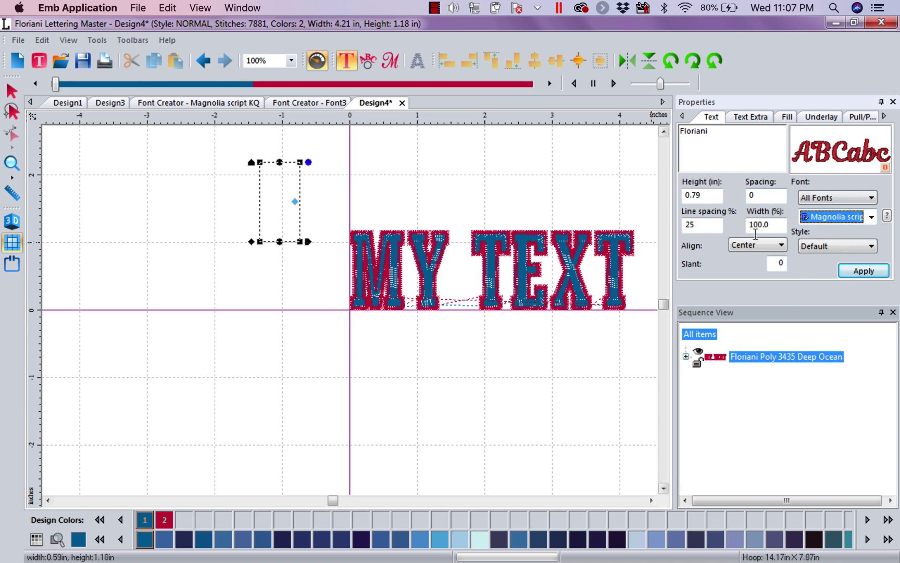
click(864, 271)
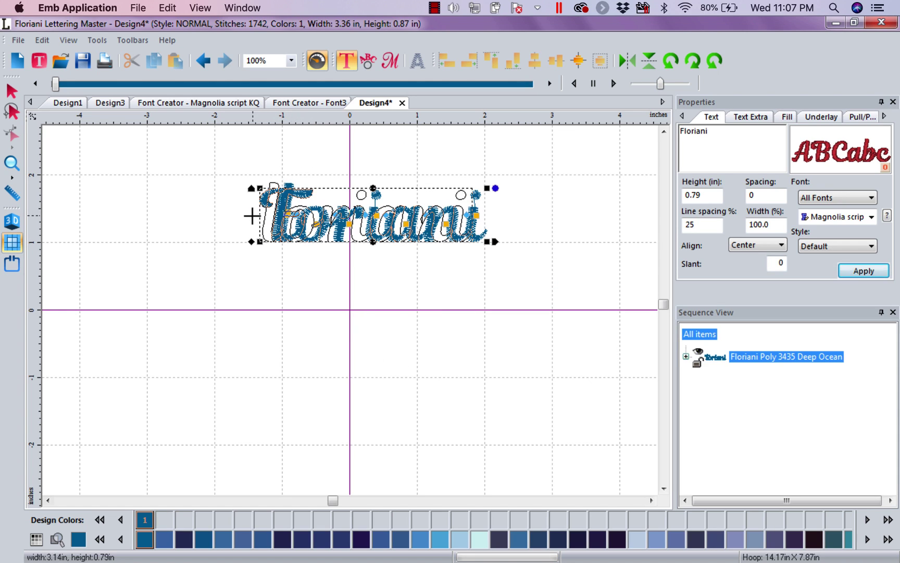
Shift the letters after the F to clear their overlap and stretch the text to about 5.51 in wide
drag(251, 211, 324, 225)
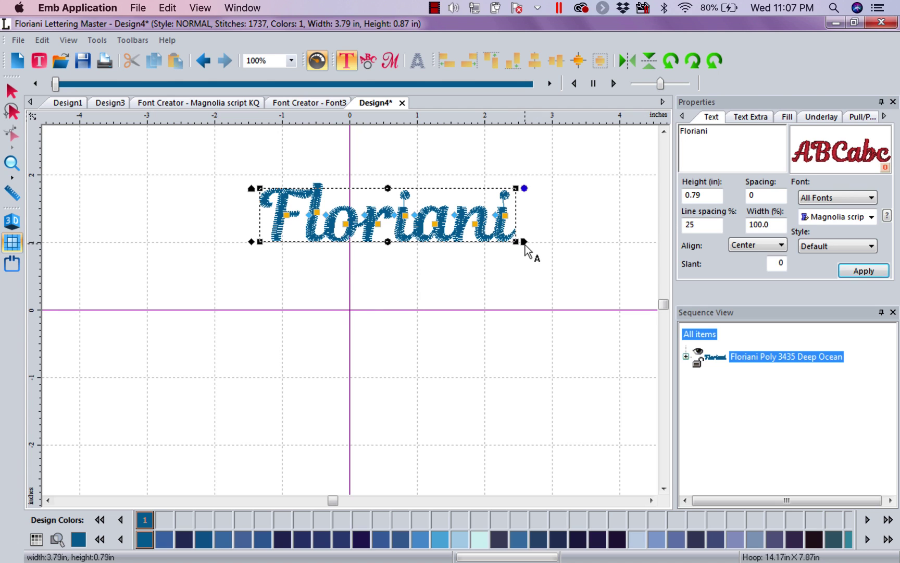
drag(523, 242, 640, 239)
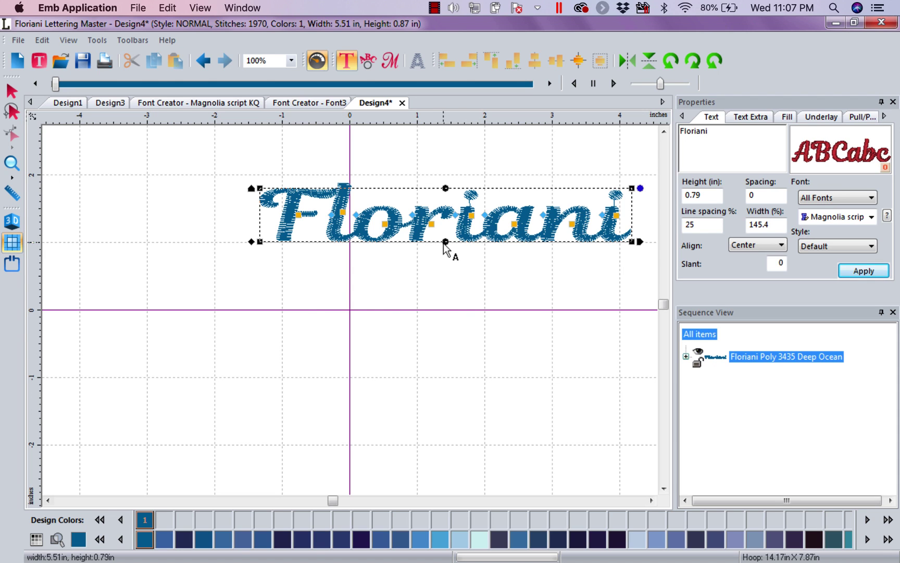
Try bending the lower and upper edges of the text envelope into a downward arc, and undo both bends
drag(445, 241, 448, 363)
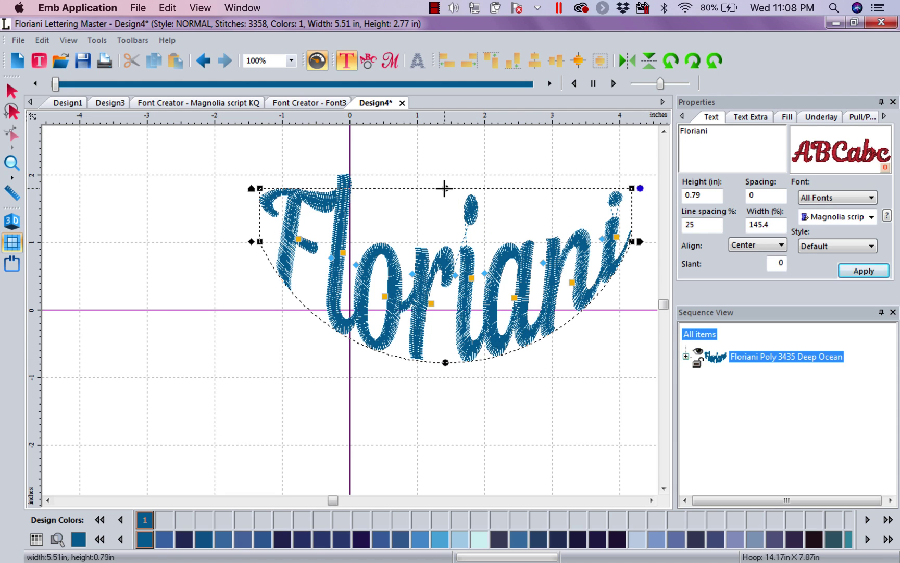
drag(444, 188, 444, 290)
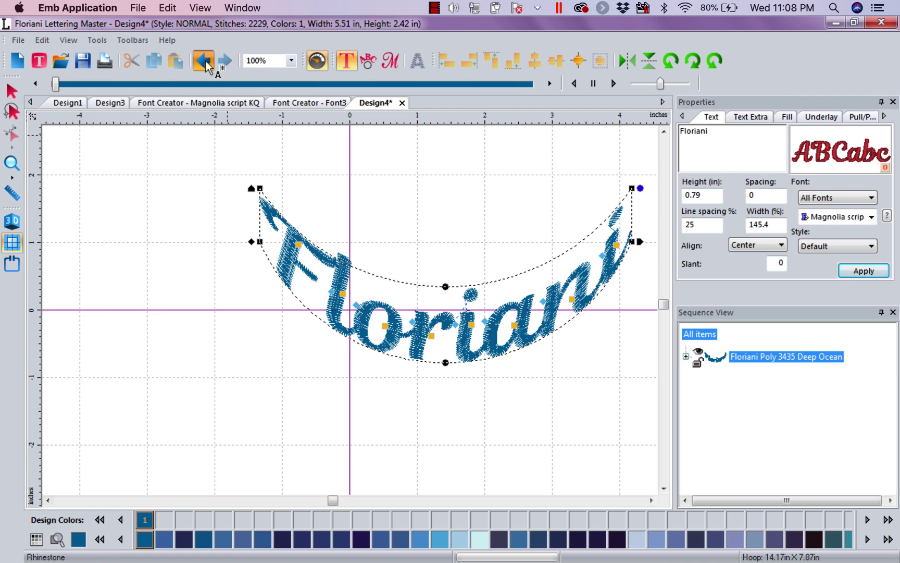
click(204, 61)
click(203, 60)
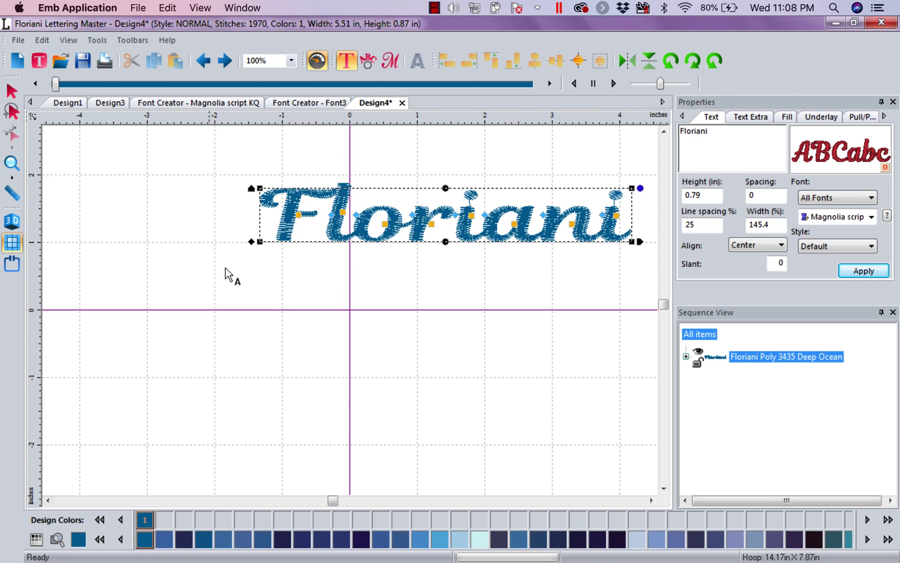
click(345, 63)
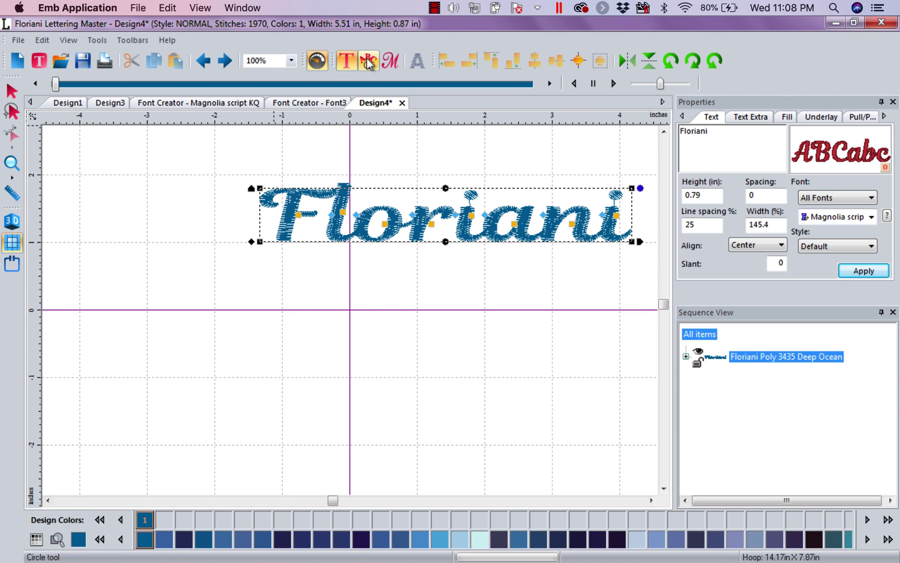
key(minus)
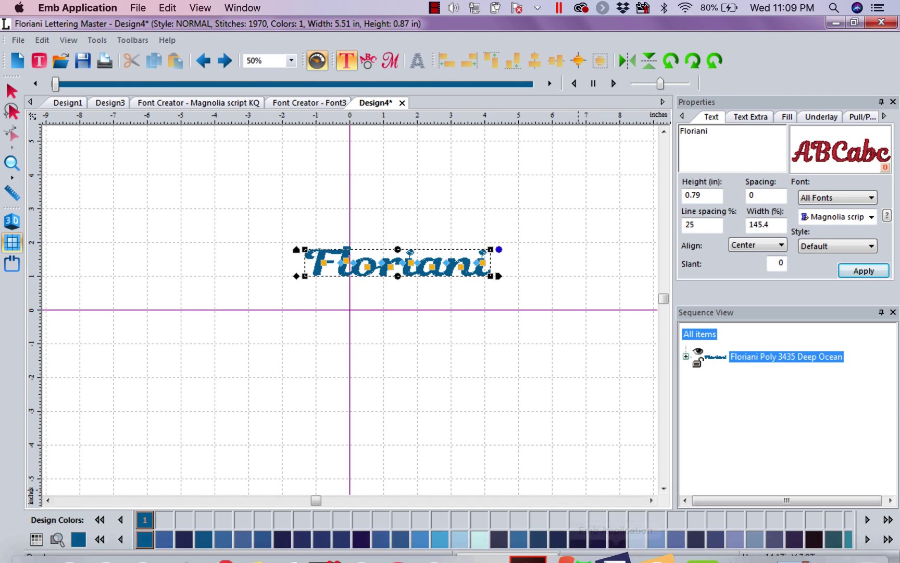
Switch to Floriani Total Control U and create a new blank design
mouse_move(612, 545)
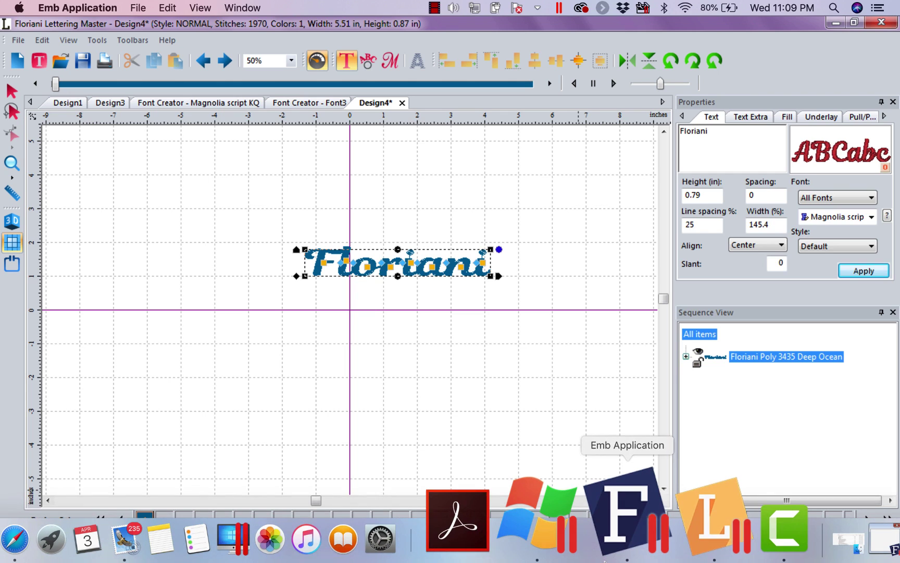
click(617, 516)
right_click(616, 516)
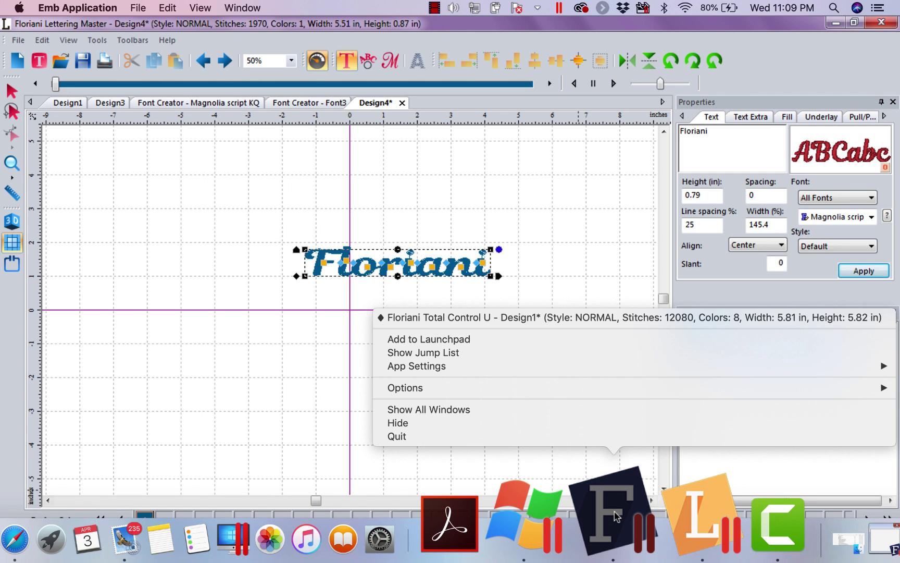
click(617, 516)
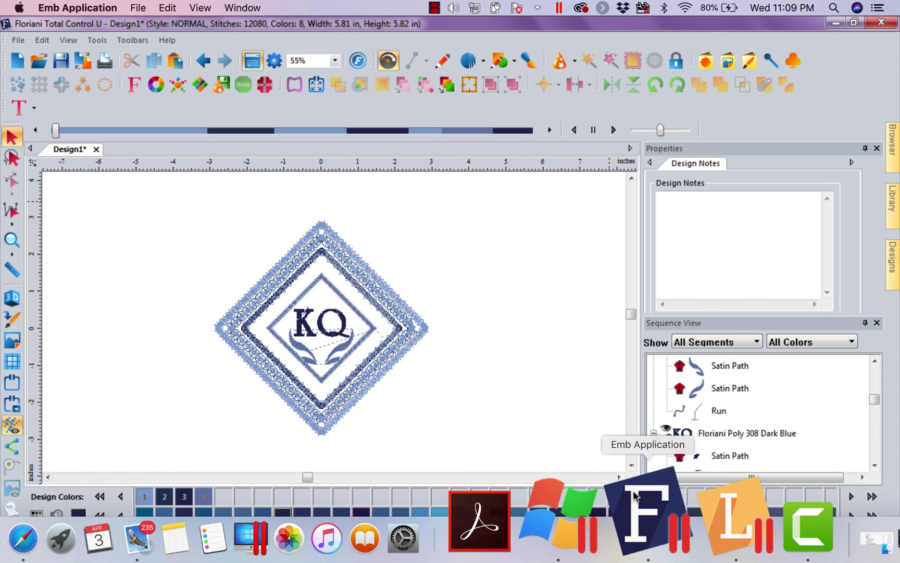
click(16, 61)
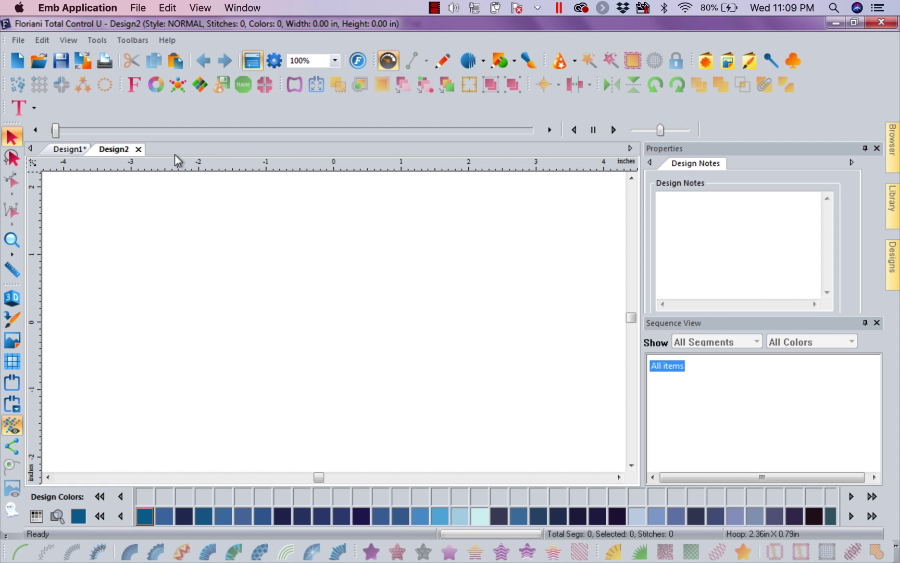
Open the Font Creator and start the Character Generation Wizard for converting a TrueType font
click(34, 111)
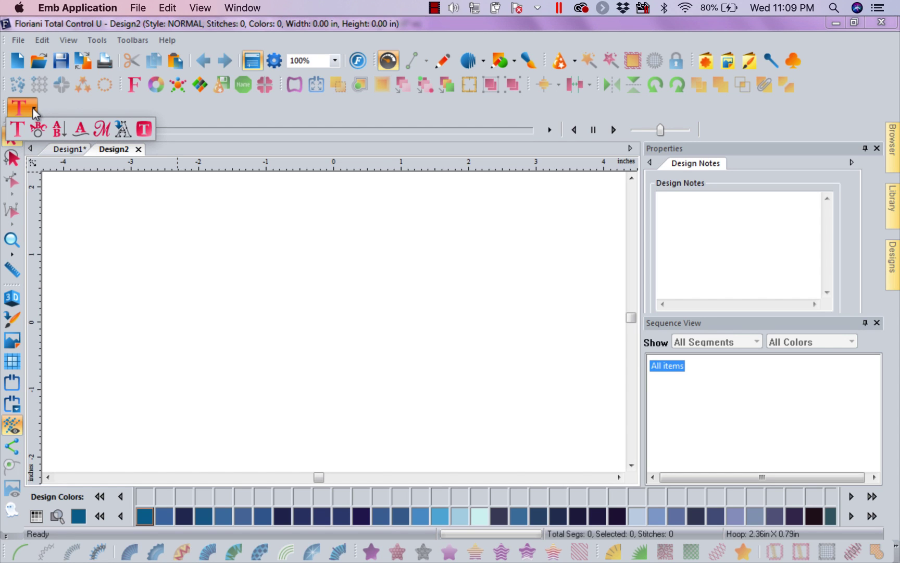
click(145, 129)
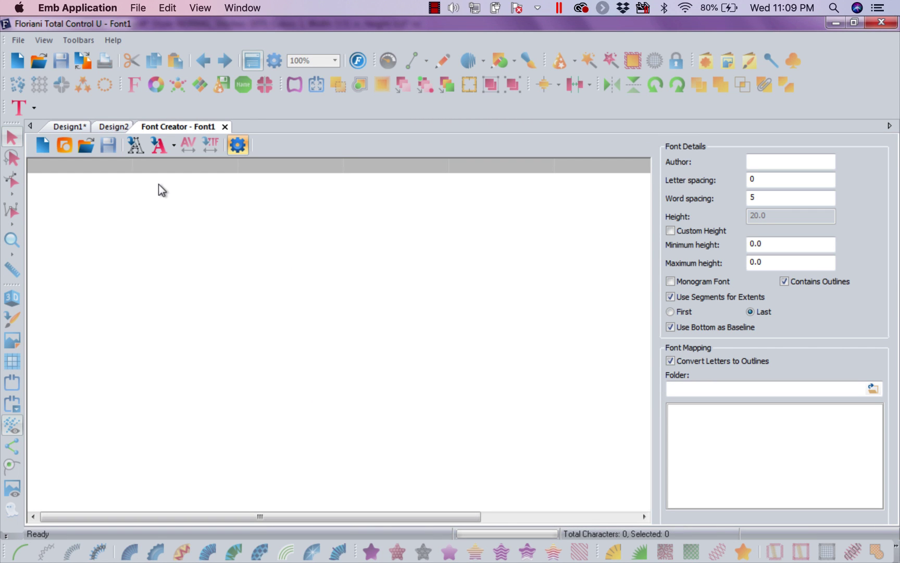
click(137, 147)
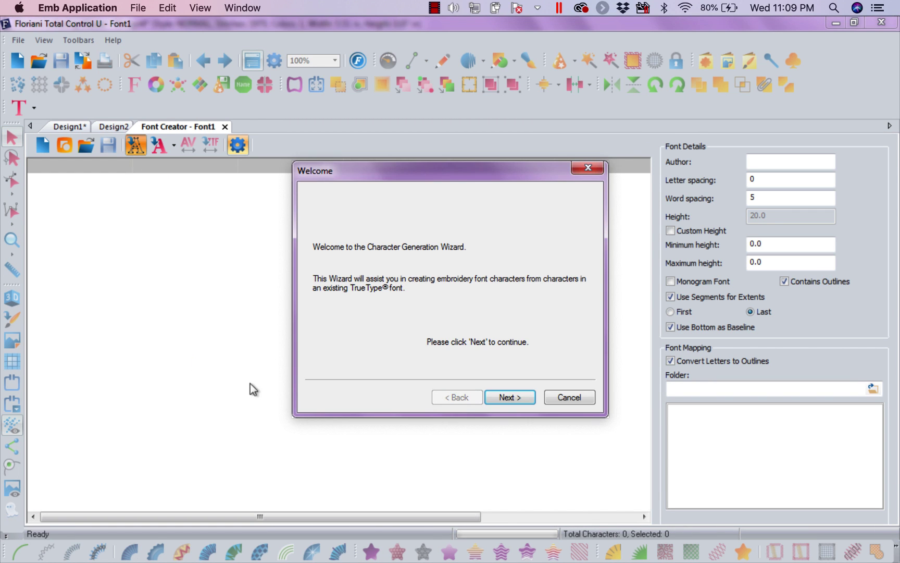